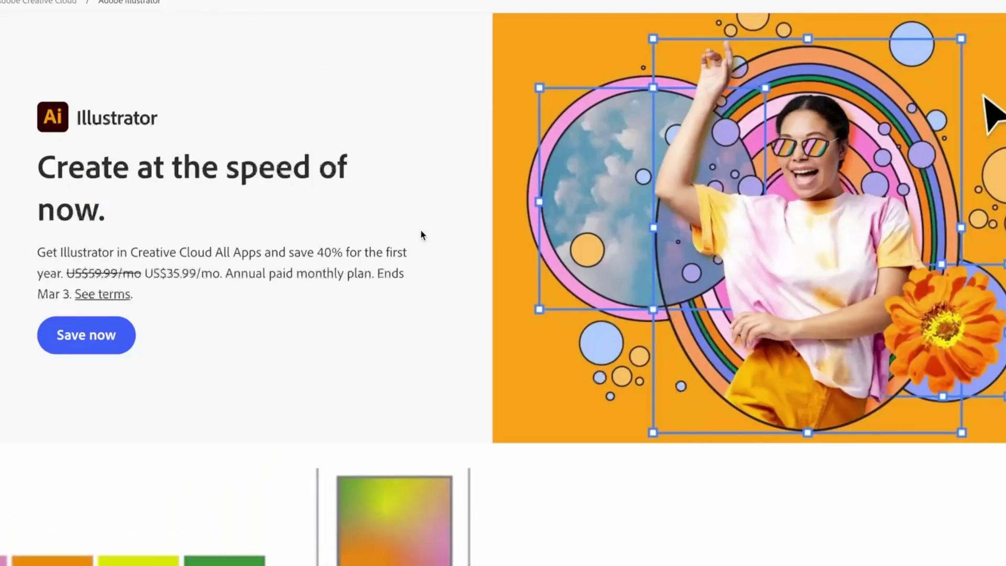
Follow the geni.us Illustrator link in the YouTube video description to Adobe's homepage
scroll(420, 229, "down", 5)
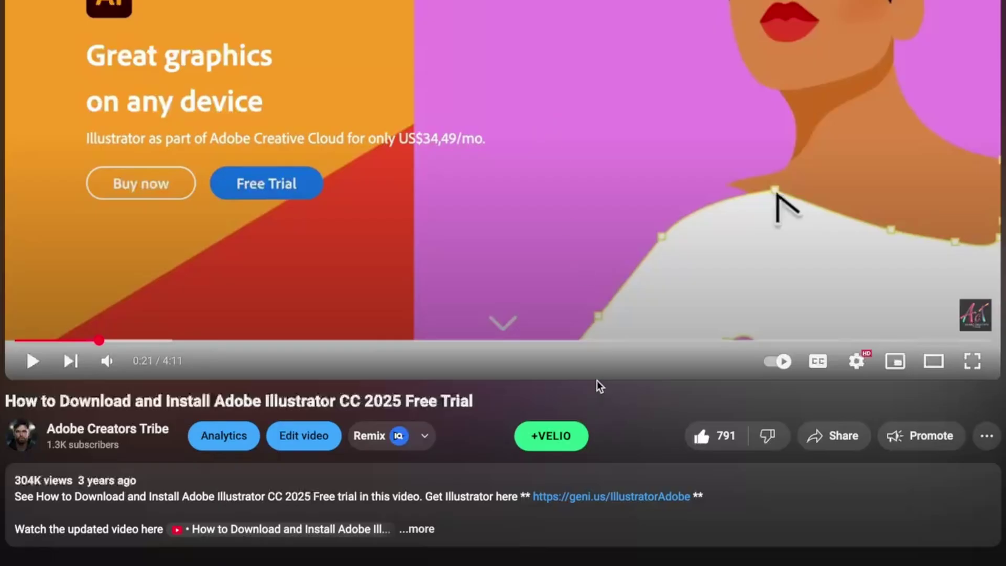
left_click(606, 496)
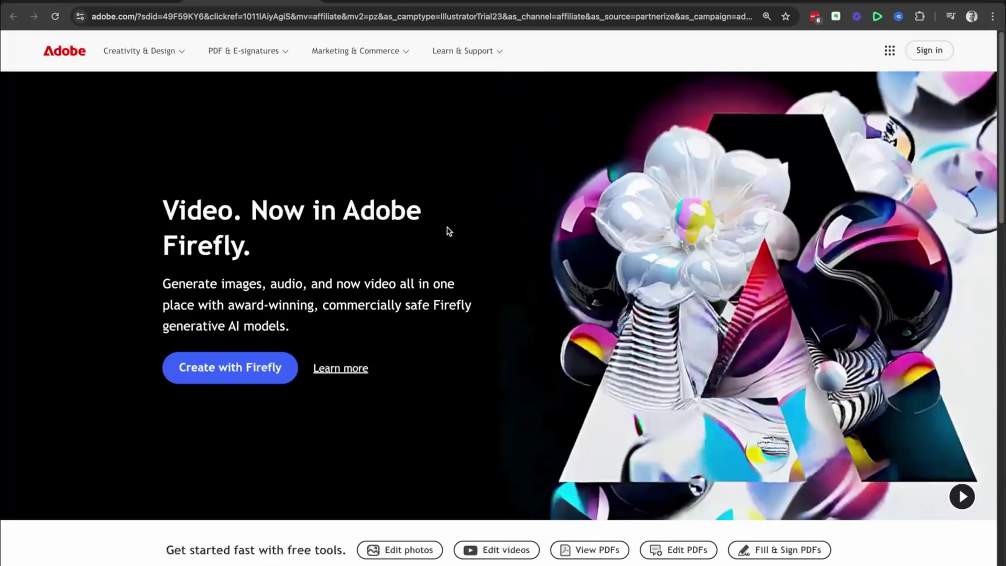
Go to the Illustrator product page from Creativity & Design's Featured products
left_click(156, 54)
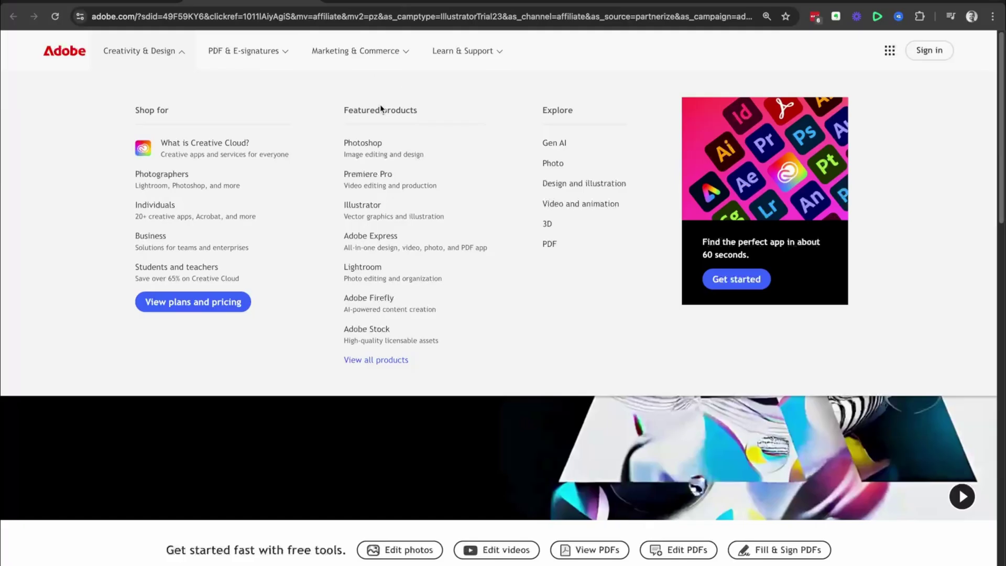
left_click(364, 206)
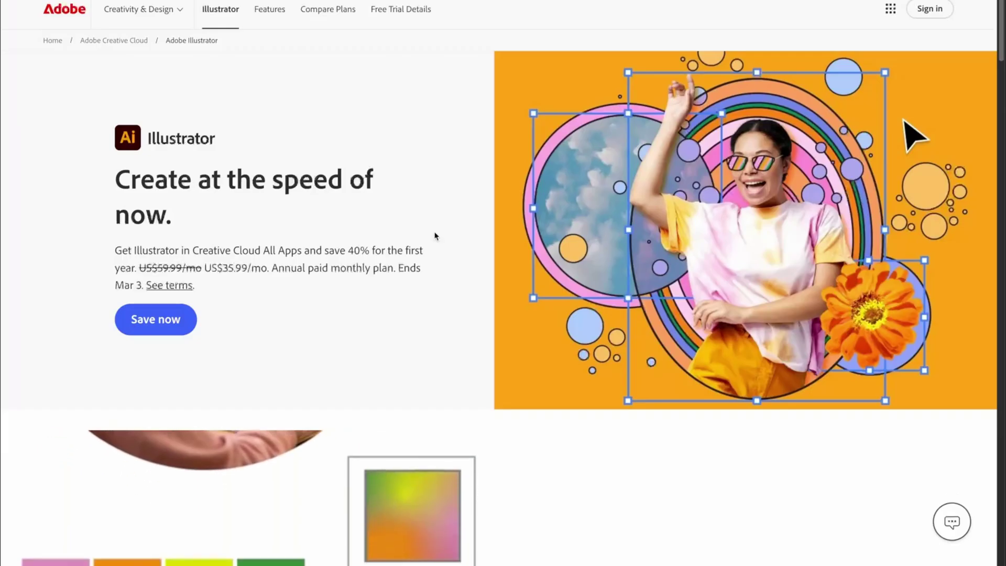
Scroll the Illustrator page down to feature cards like Arrange objects on a path
scroll(435, 236, "down", 3)
scroll(435, 236, "down", 2)
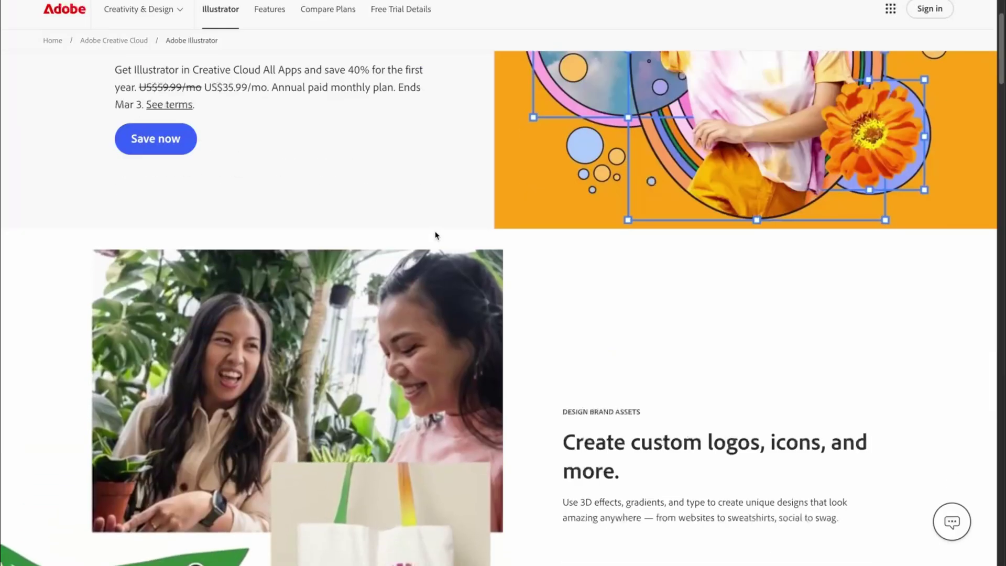
scroll(639, 325, "down", 10)
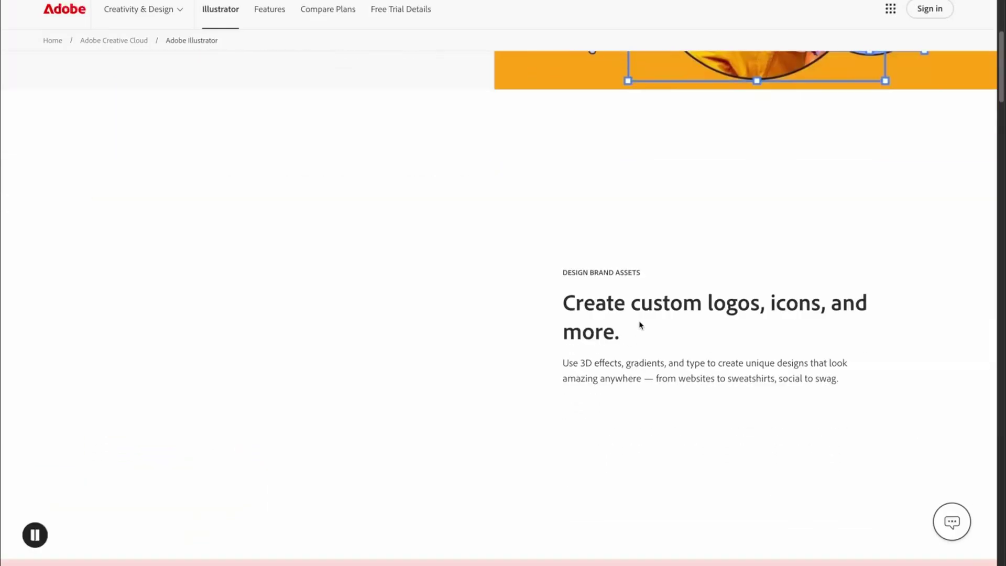
scroll(632, 318, "down", 10)
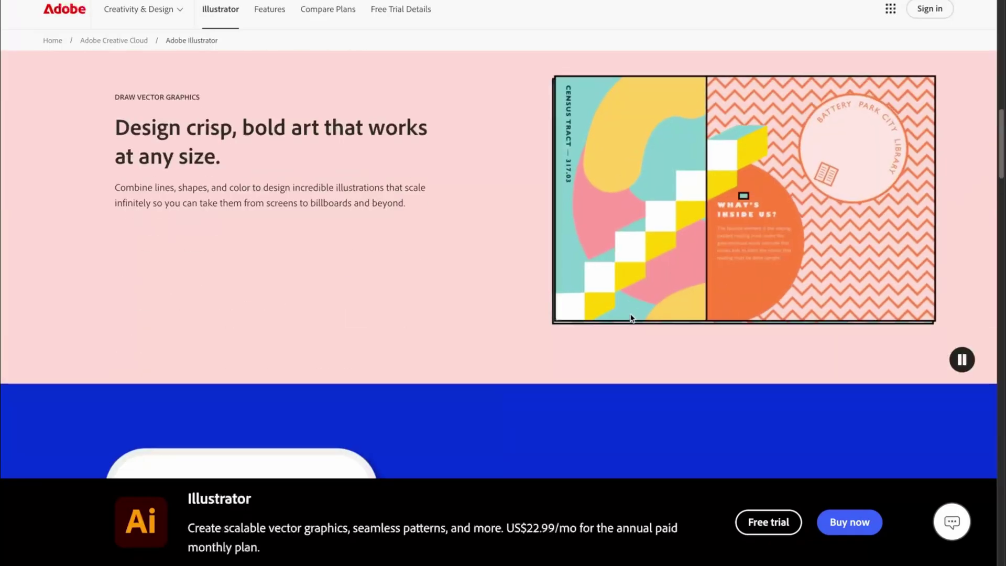
scroll(631, 318, "down", 10)
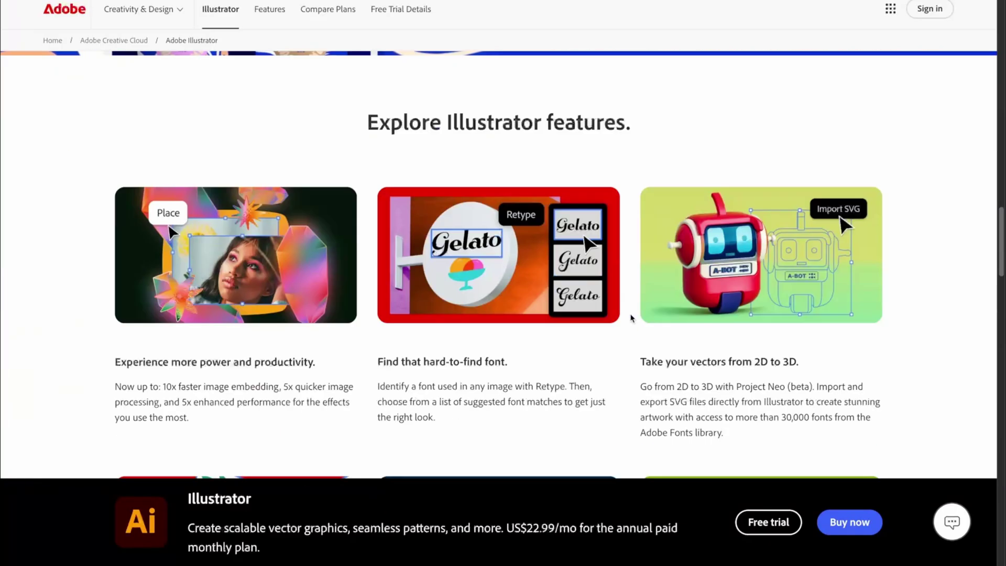
scroll(631, 318, "up", 1)
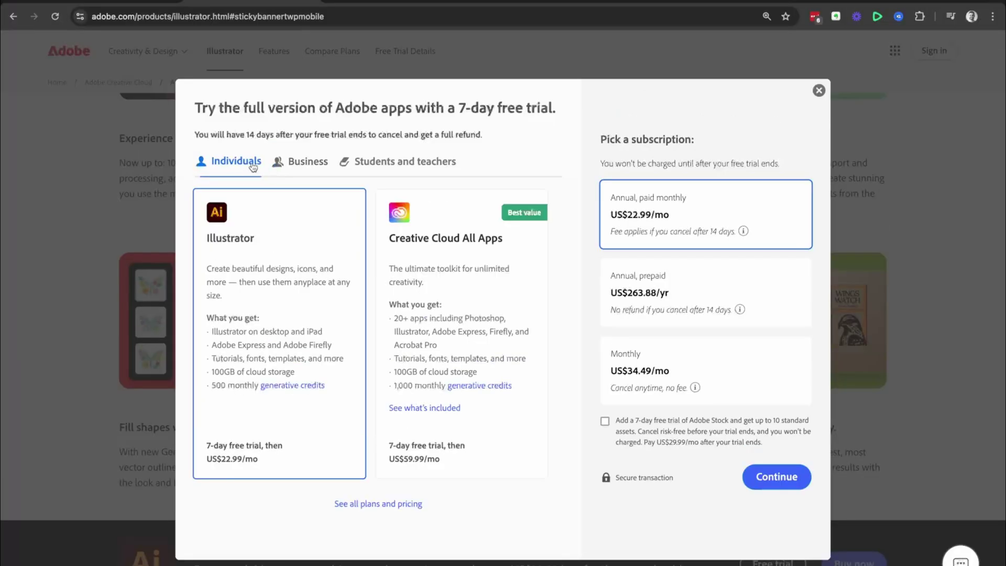
Browse the Business and Students trial plans, then return to Individuals
left_click(294, 163)
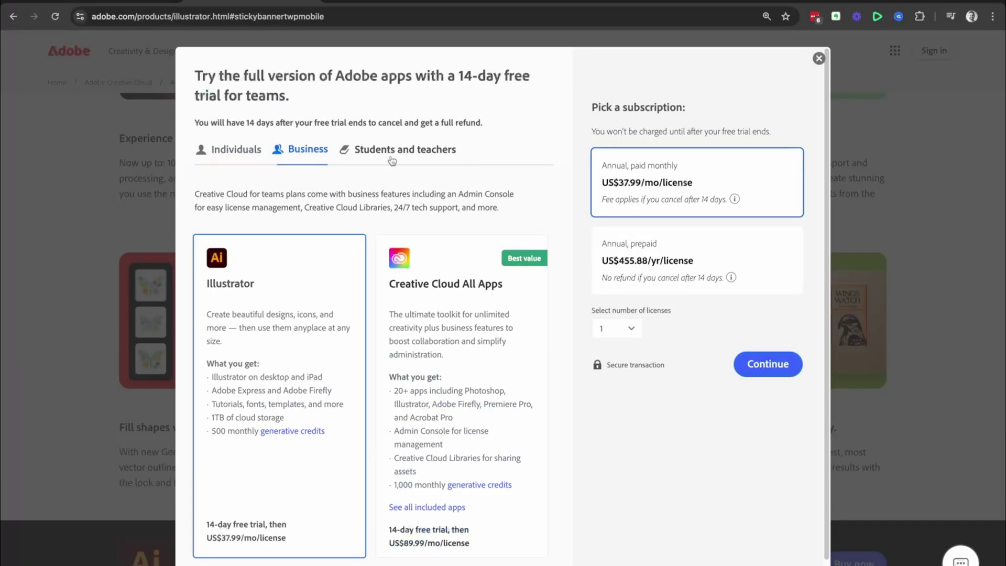
left_click(393, 151)
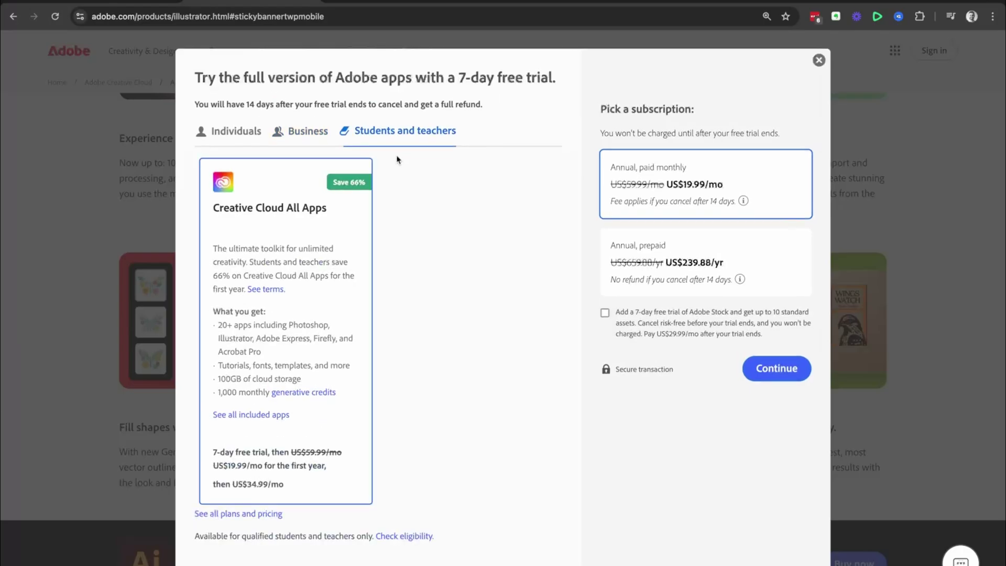
left_click(226, 134)
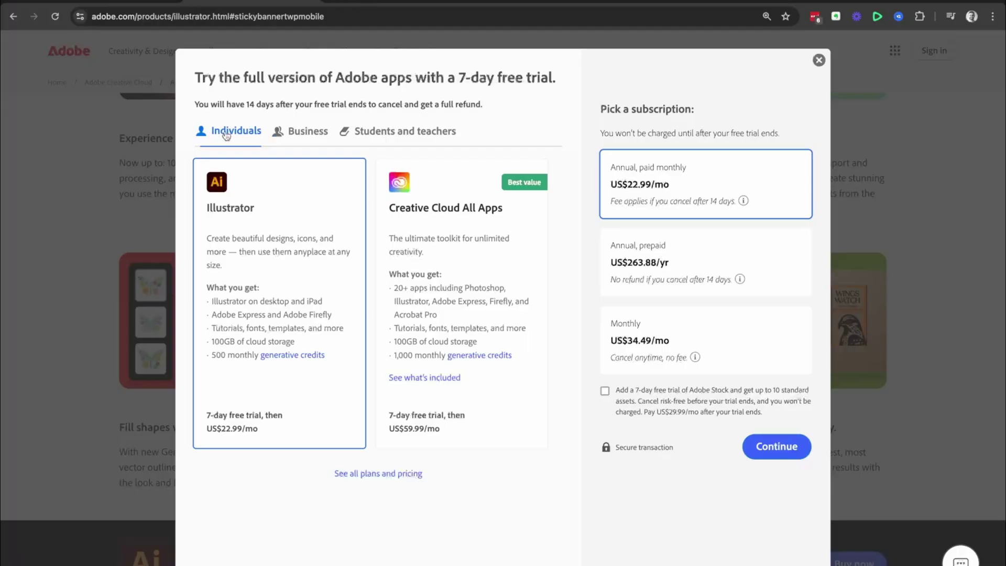
Compare Illustrator with Creative Cloud All Apps and choose All Apps at US$59.99/mo
left_click_drag(205, 210, 270, 211)
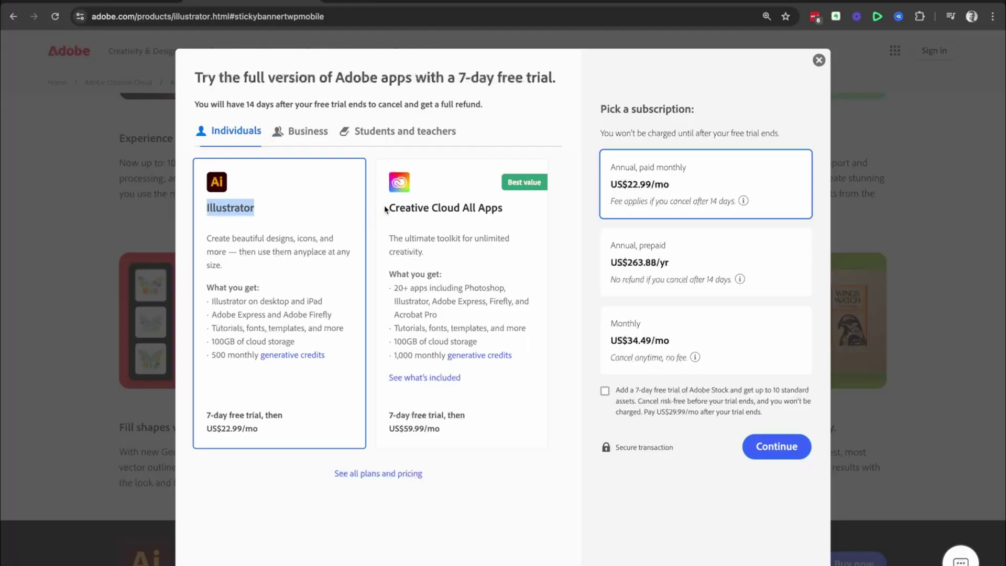
left_click_drag(384, 207, 505, 211)
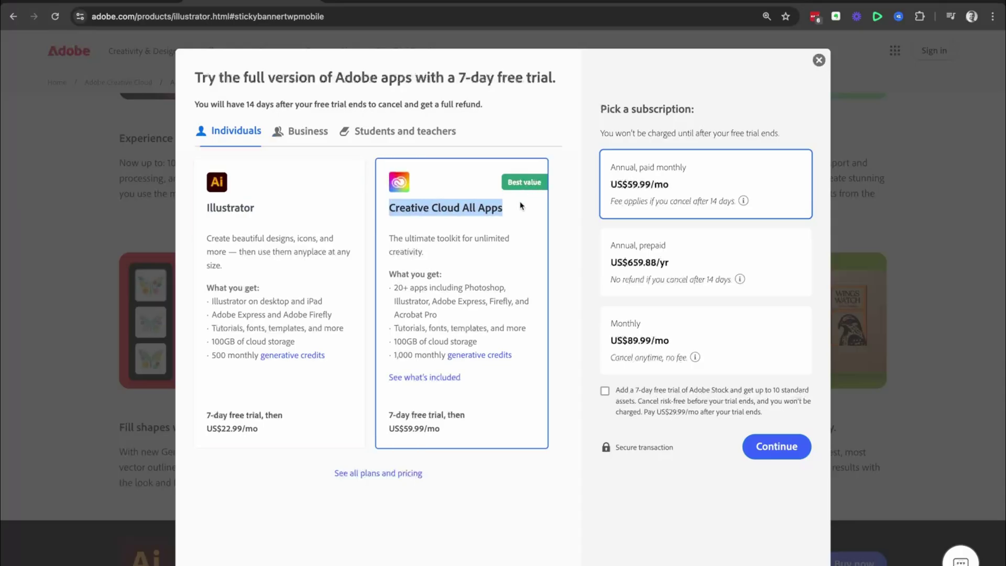
left_click(301, 239)
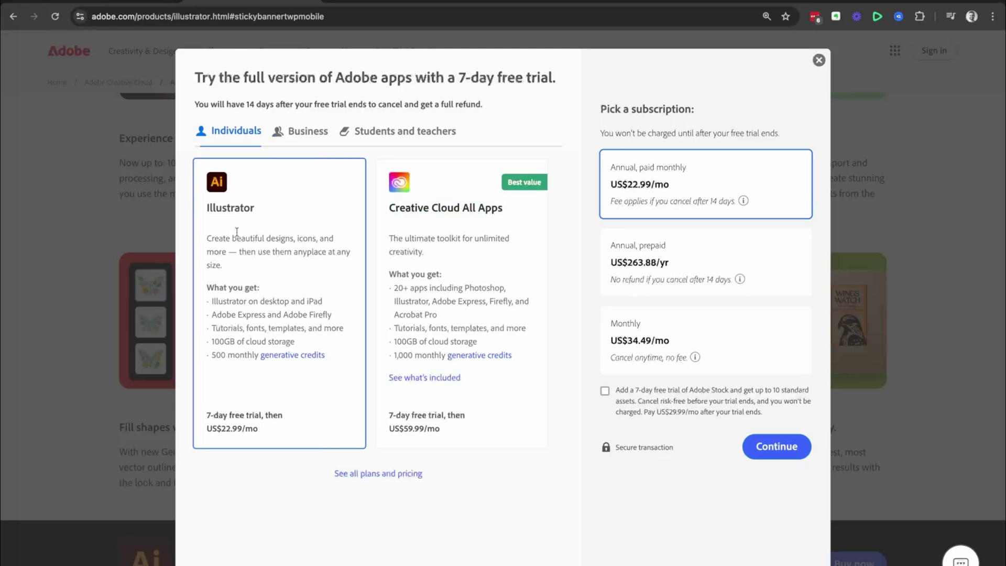
left_click(478, 240)
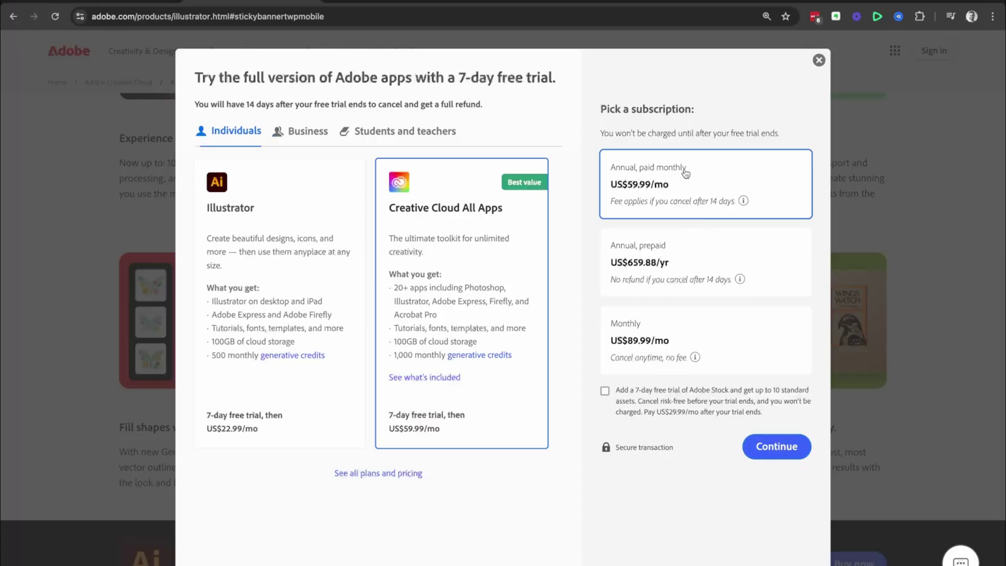
Switch All Apps to Monthly billing at US$89.99/mo and add the Adobe Stock 7-day trial
left_click(673, 333)
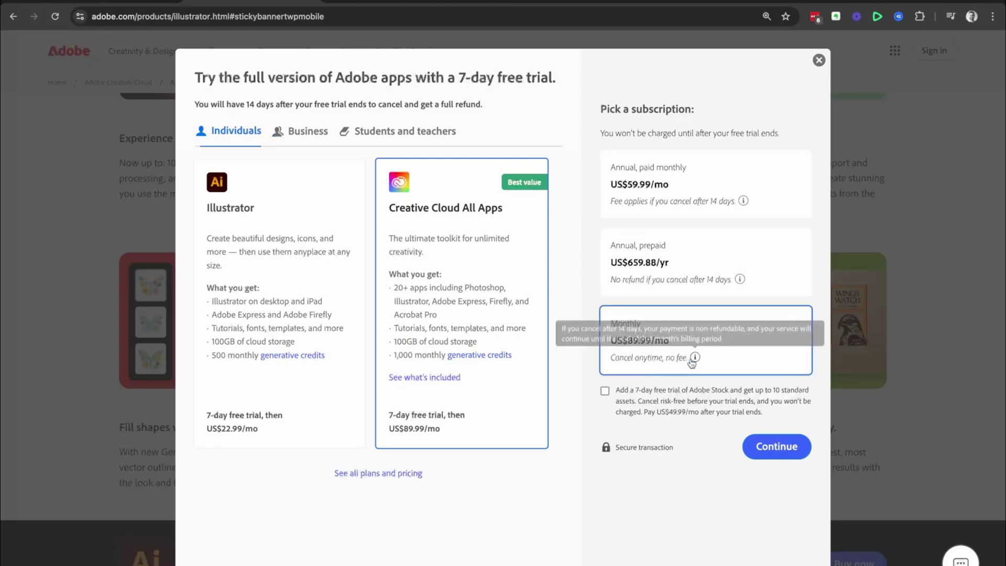
left_click(691, 180)
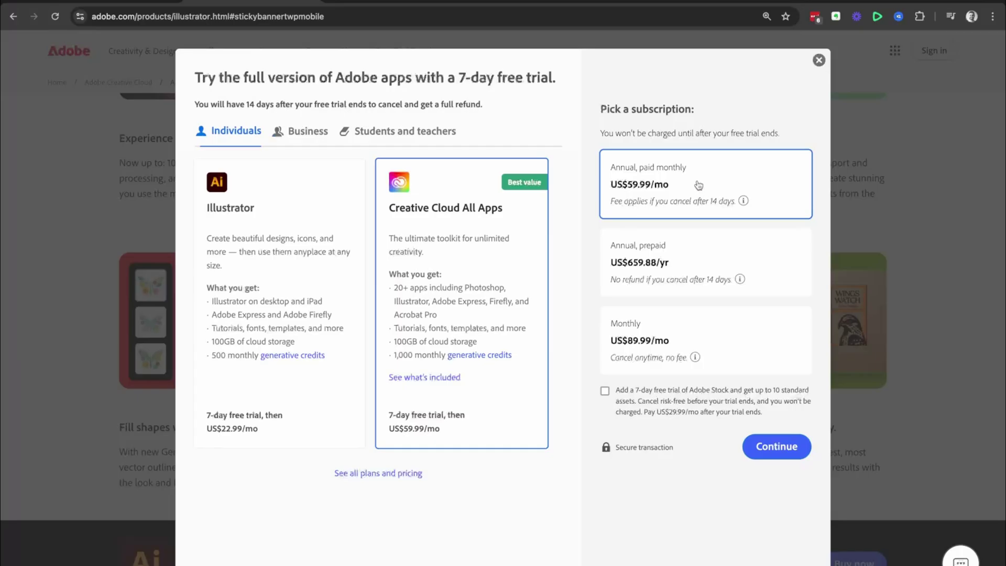
left_click(667, 335)
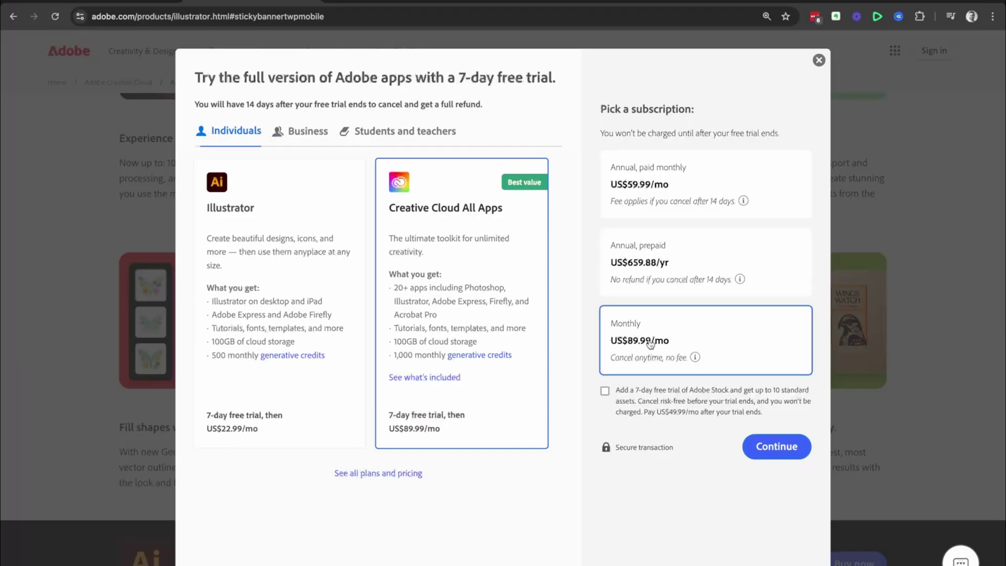
left_click(606, 394)
Continue to checkout and highlight the US$0.00 due now
left_click(776, 448)
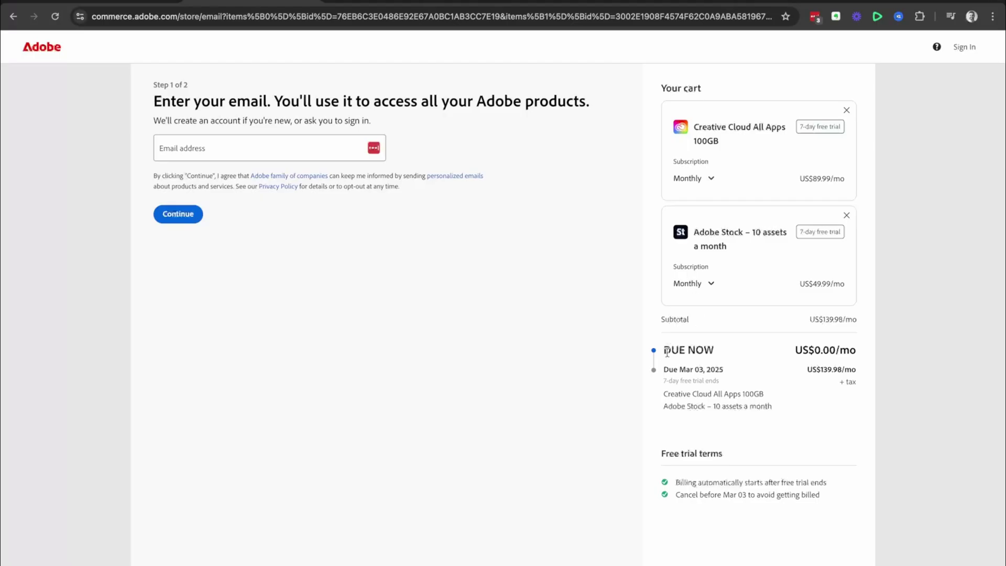
left_click_drag(662, 350, 854, 353)
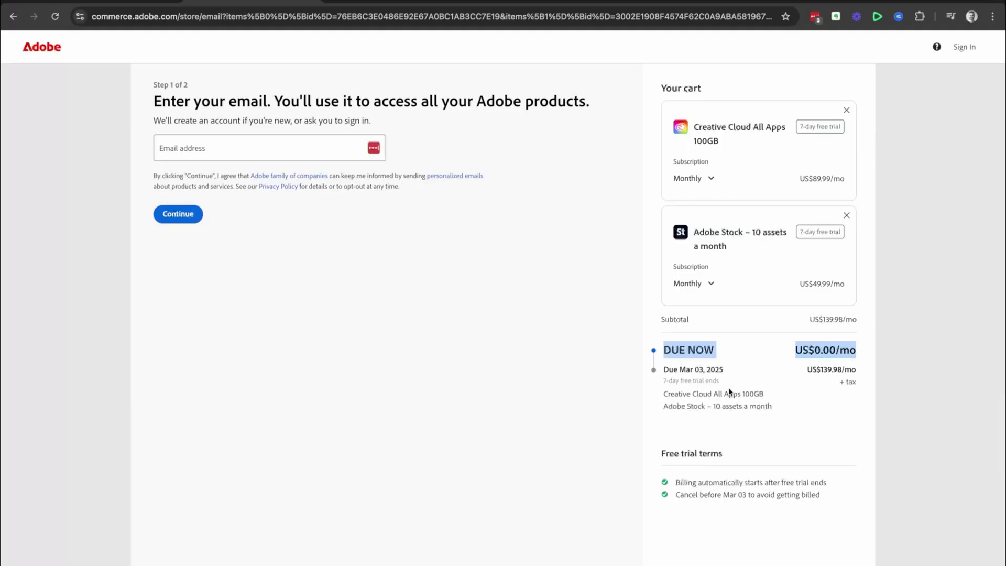
left_click(707, 390)
Highlight the trial end, Mar 03, 2025 due date, US$139.98/mo charge and Free trial terms
left_click_drag(658, 386, 722, 386)
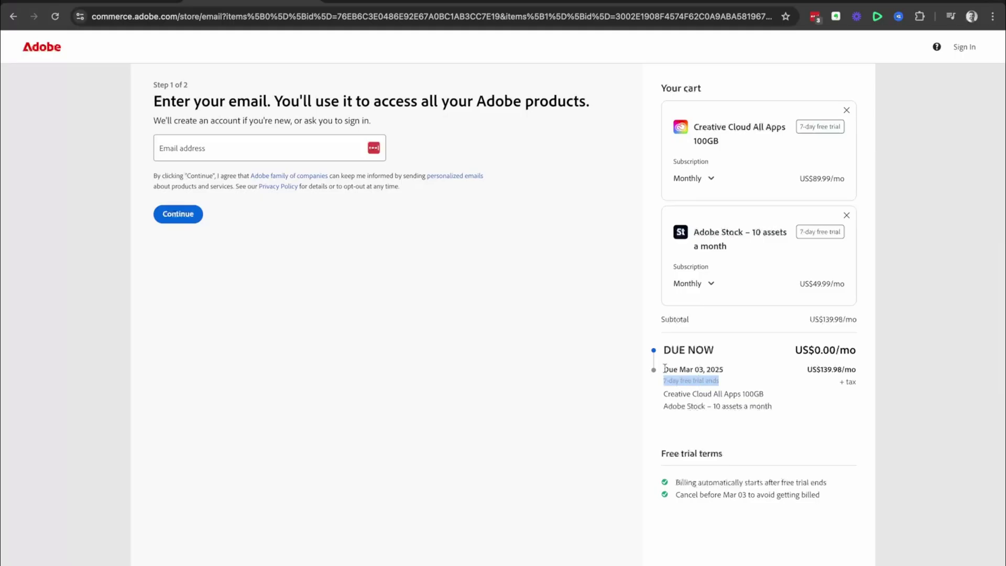
left_click_drag(664, 369, 735, 374)
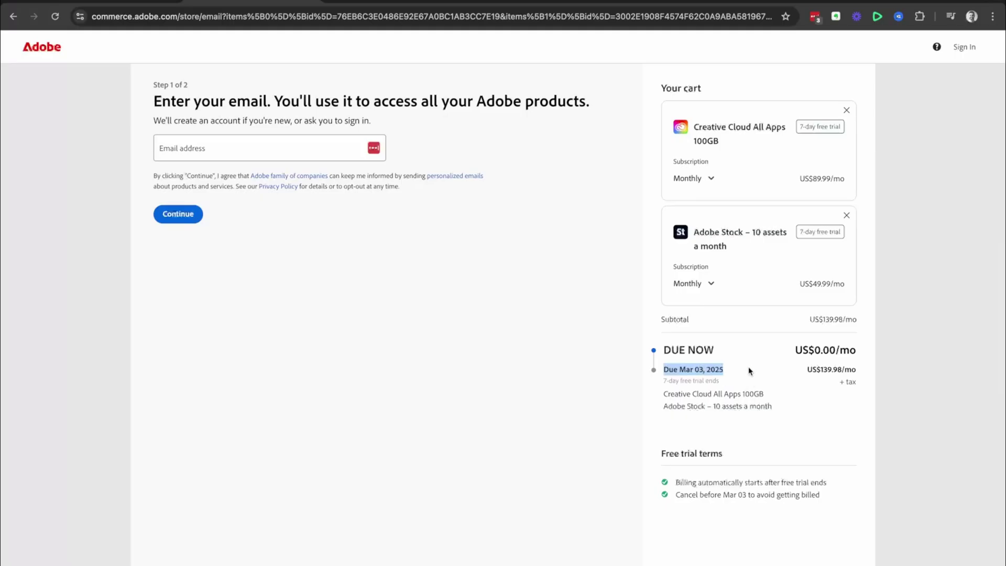
left_click(806, 373)
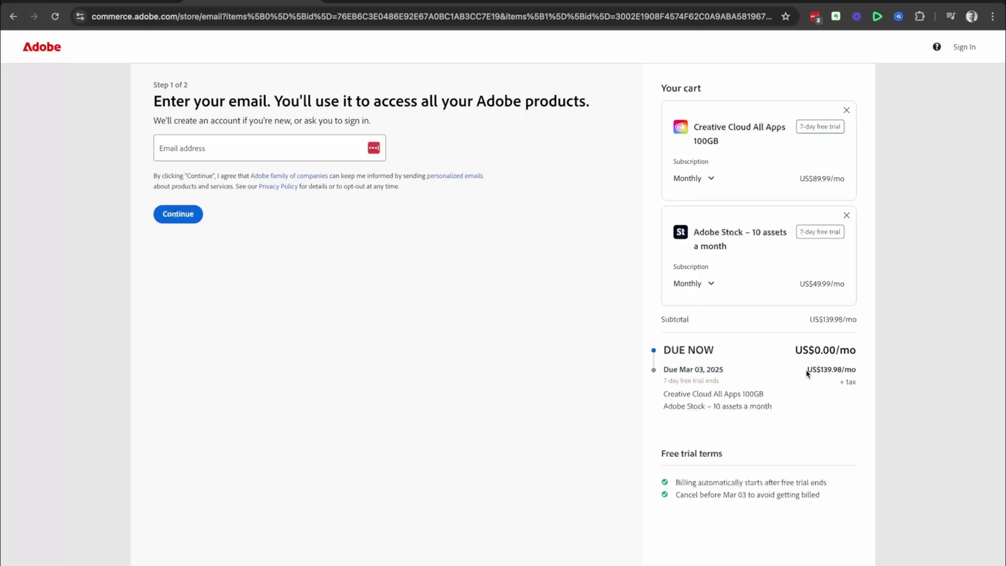
left_click_drag(807, 371, 858, 374)
left_click_drag(661, 453, 725, 455)
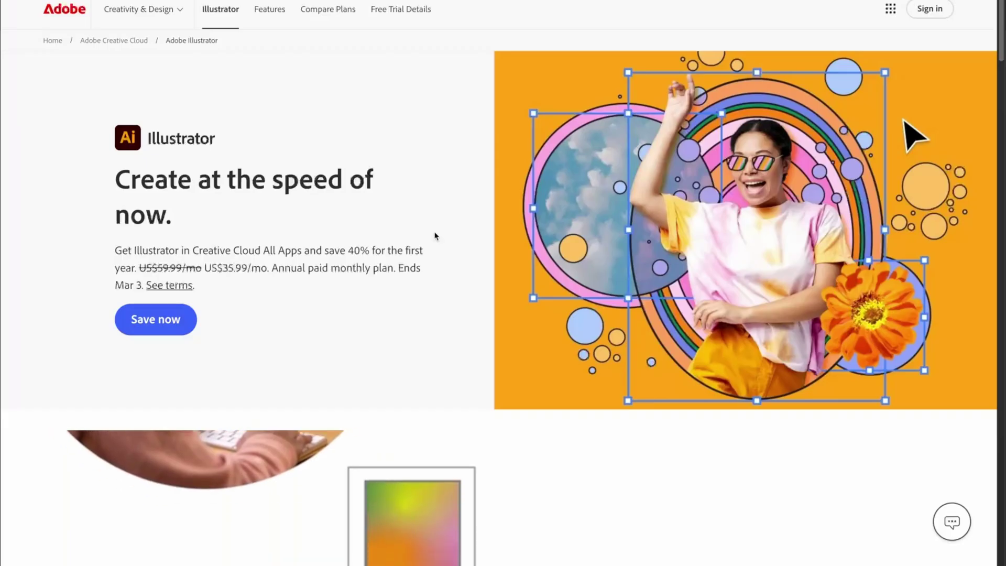
Scroll down the Illustrator page to the Vectorize drawings with more accuracy feature card
scroll(435, 237, "down", 4)
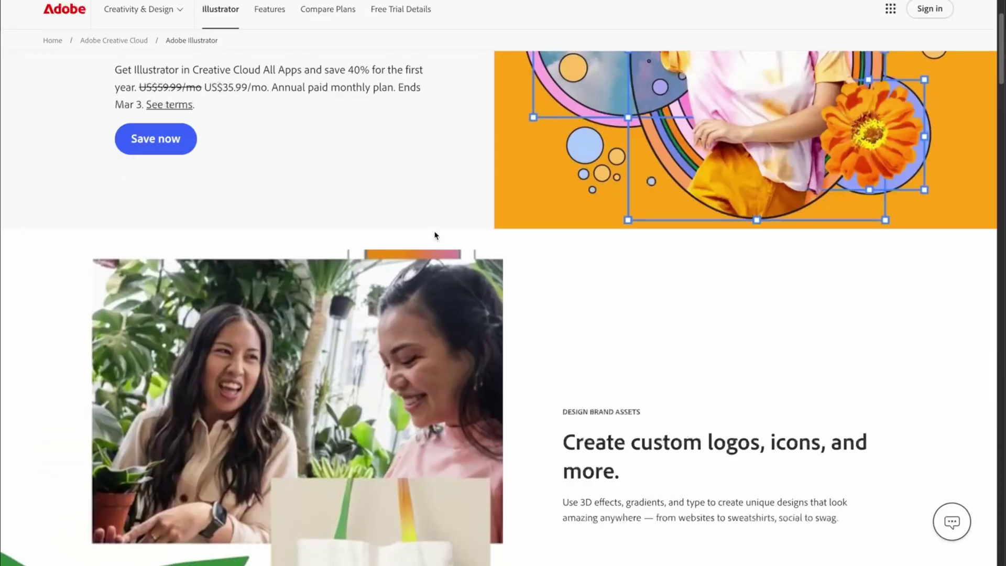
scroll(639, 323, "down", 1)
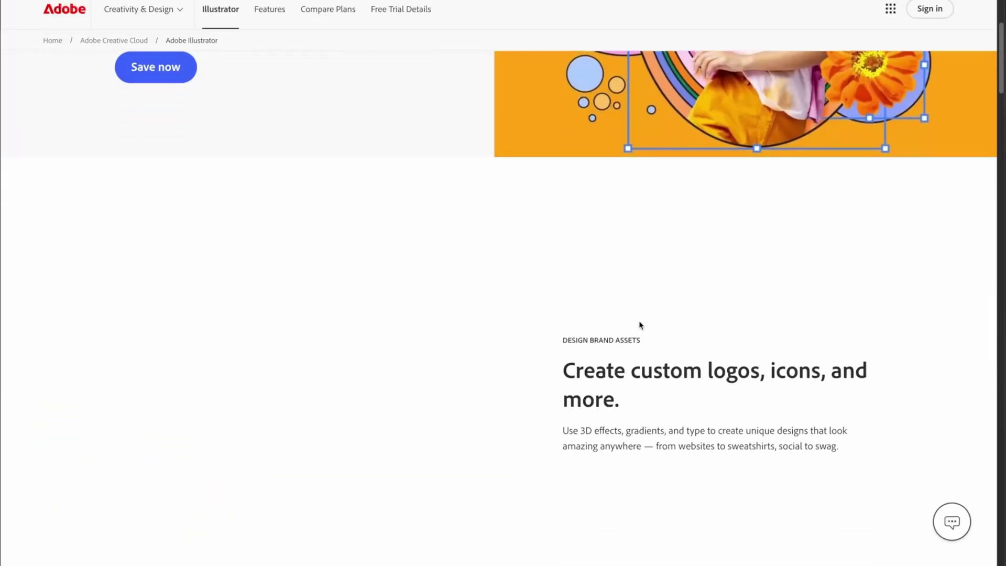
scroll(639, 325, "down", 4)
scroll(631, 317, "down", 7)
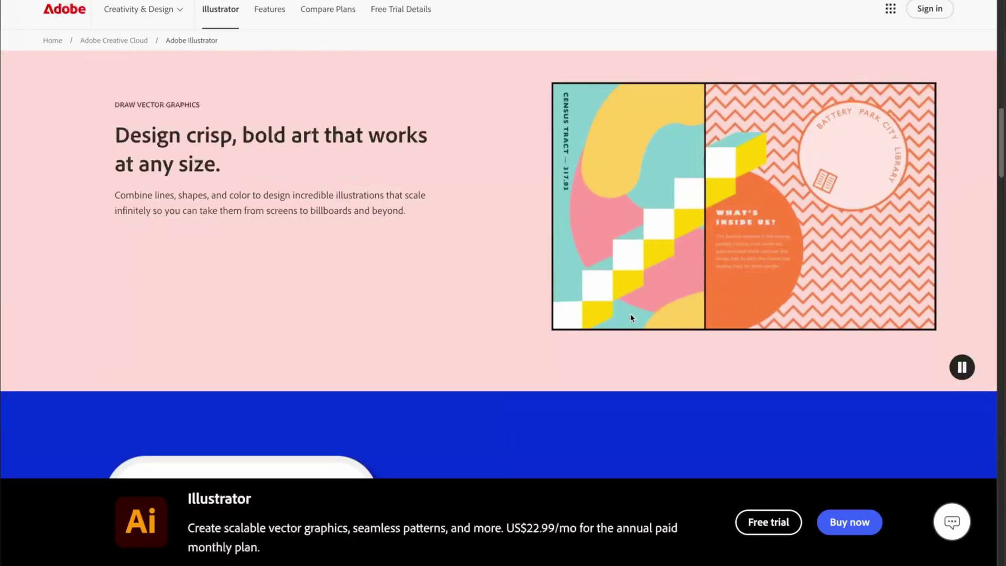
scroll(631, 317, "down", 14)
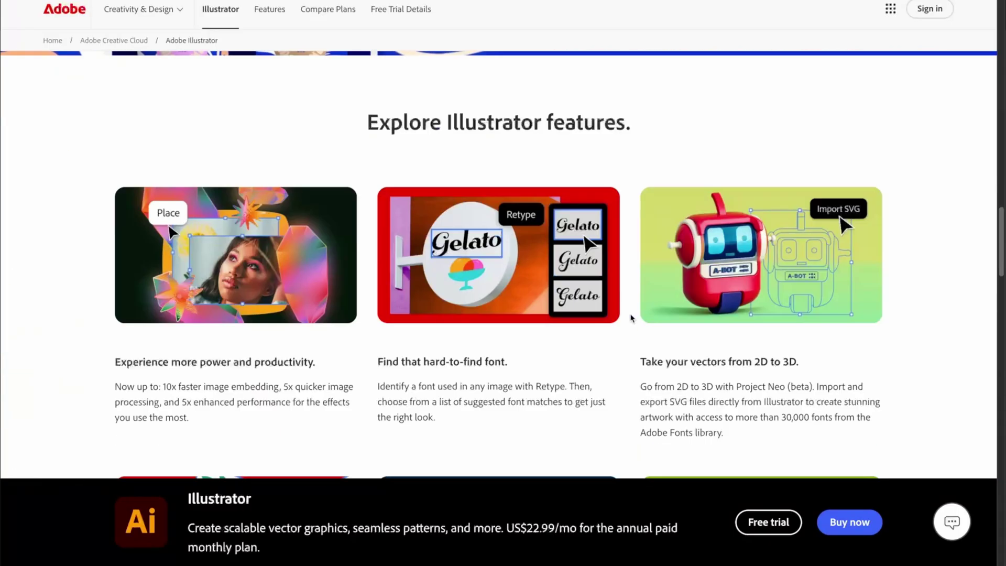
scroll(632, 317, "down", 5)
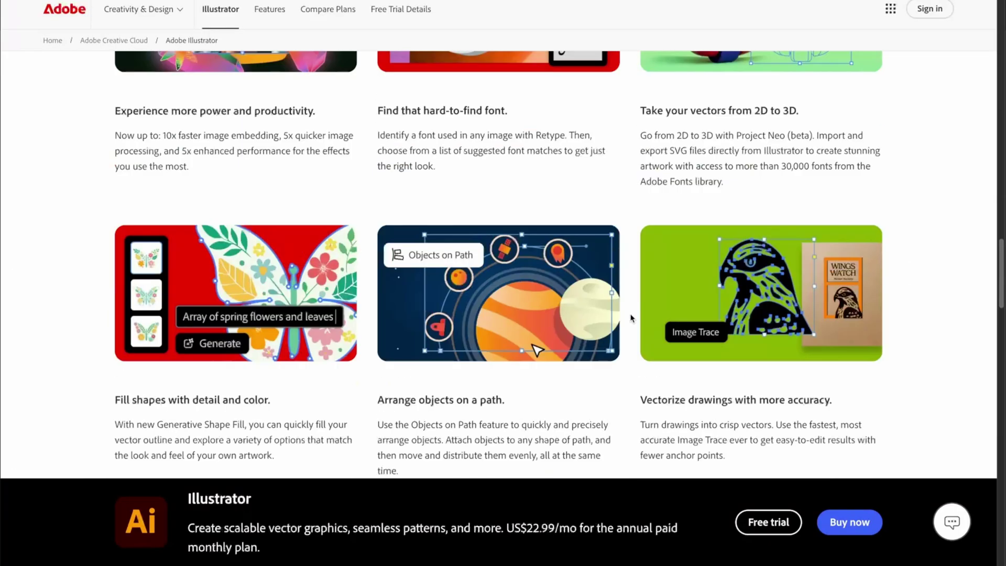
scroll(631, 318, "down", 1)
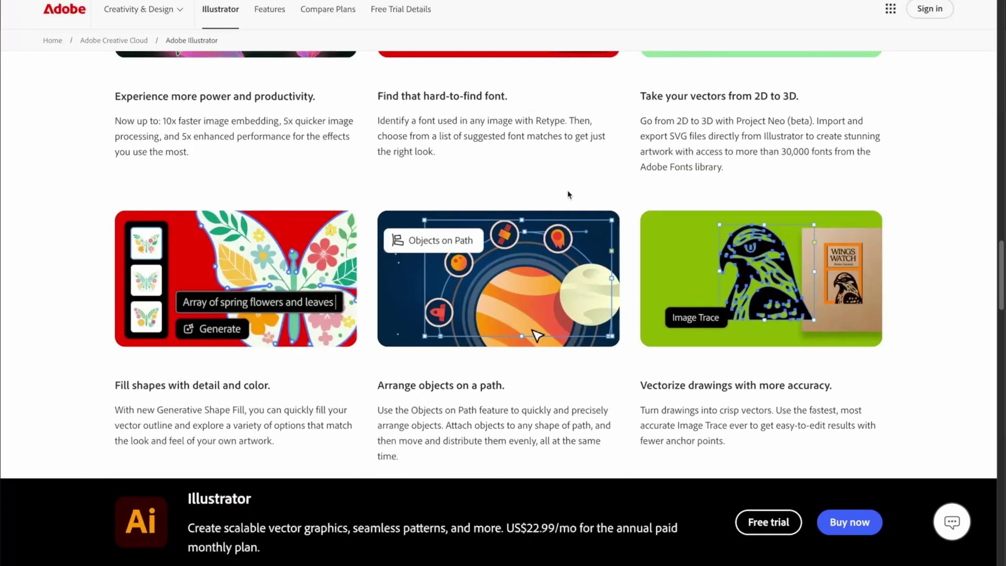